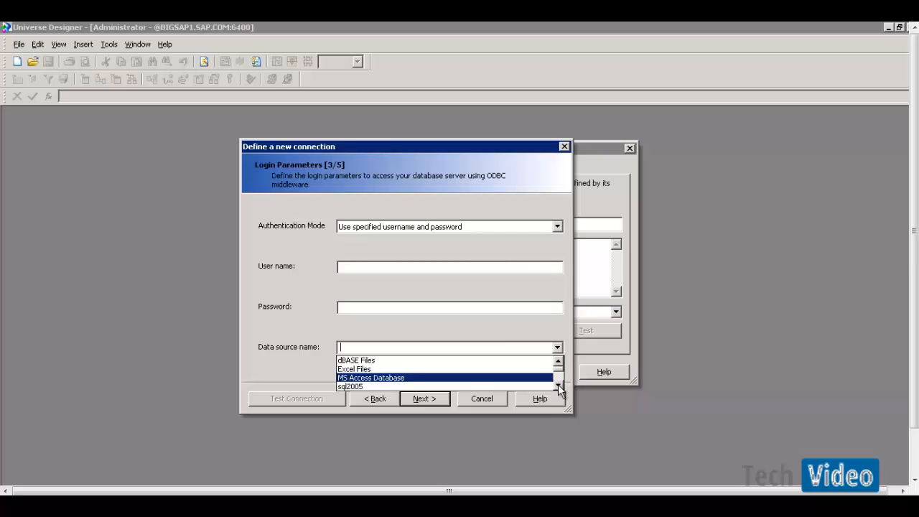
# Select efashion as the new connection's data source name and test the connection to the server
pyautogui.click(558, 387)
pyautogui.click(557, 386)
pyautogui.click(558, 386)
pyautogui.click(558, 387)
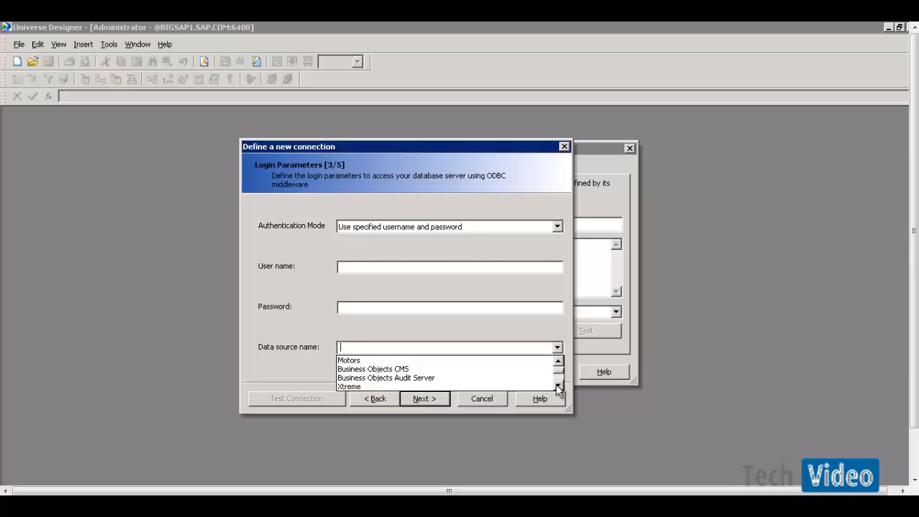
pyautogui.click(558, 387)
pyautogui.click(558, 387)
pyautogui.click(558, 387)
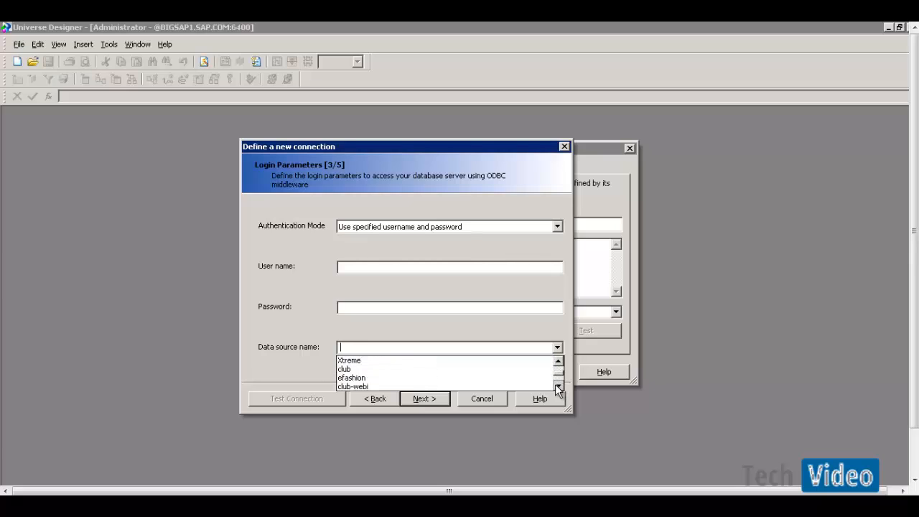
pyautogui.click(558, 386)
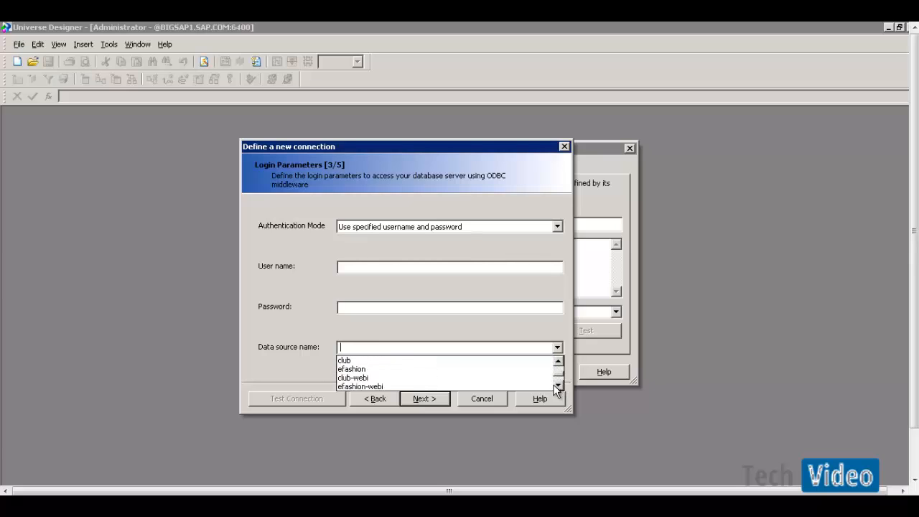
pyautogui.click(359, 369)
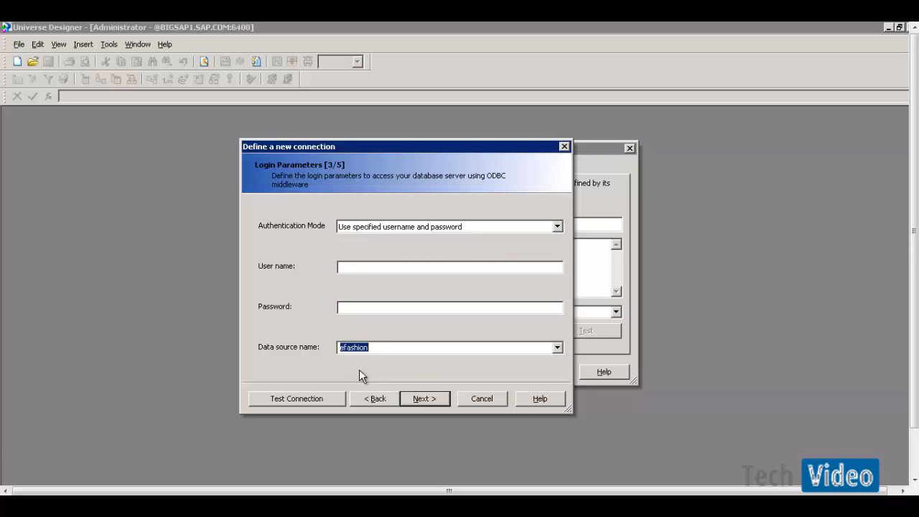
pyautogui.click(307, 399)
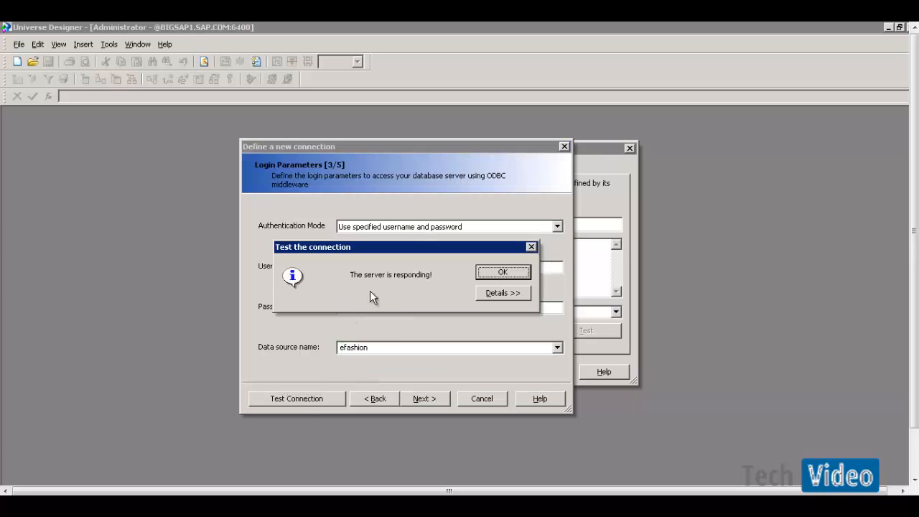
pyautogui.click(492, 271)
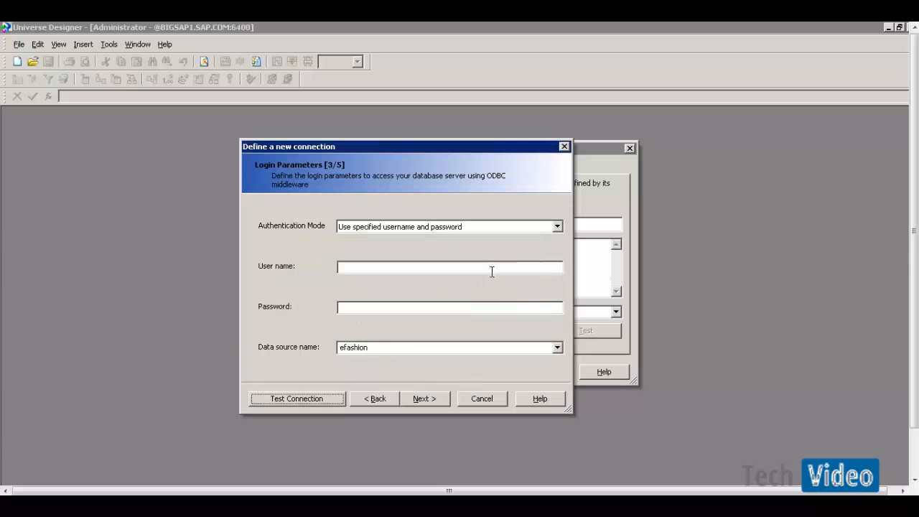
# Finish defining the connection with its default configuration parameters and create the FSNDemo universe using FSNConnection
pyautogui.click(431, 400)
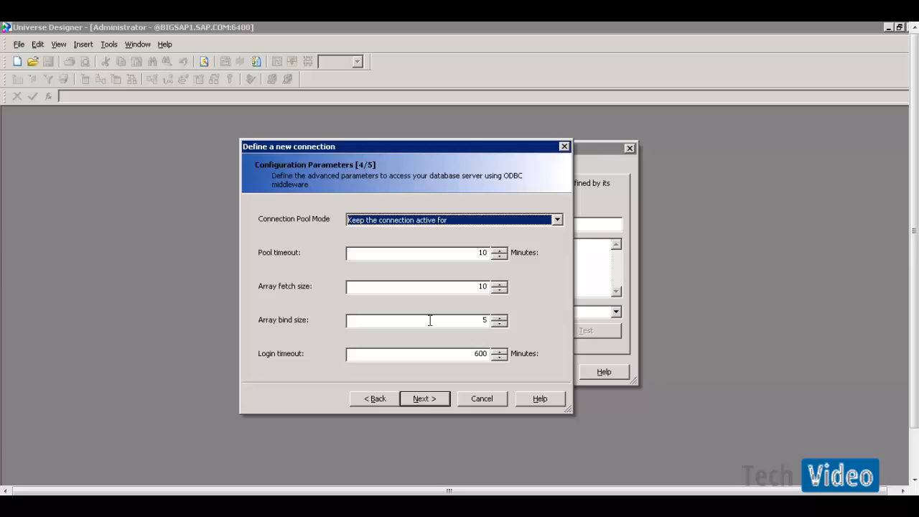
pyautogui.click(424, 398)
pyautogui.click(426, 399)
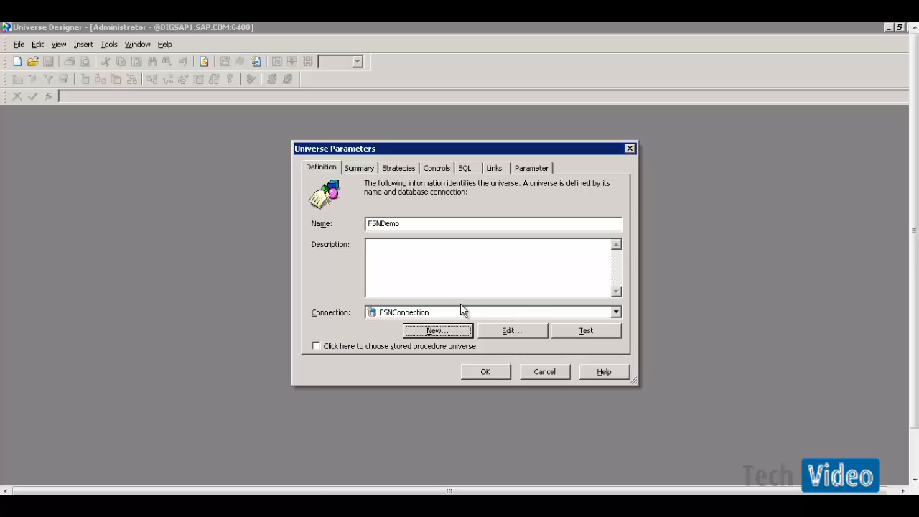
pyautogui.click(484, 372)
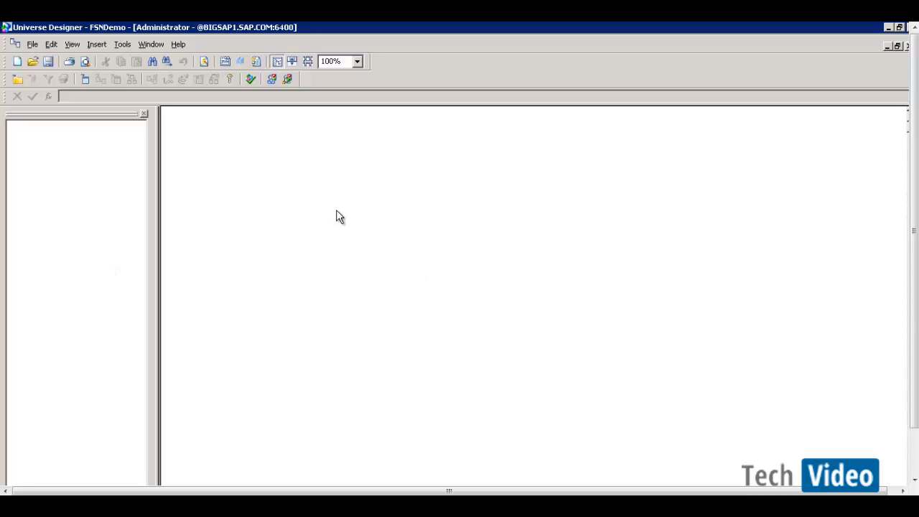
# Open the table browser for the empty universe structure to list the database tables
pyautogui.rightClick(450, 143)
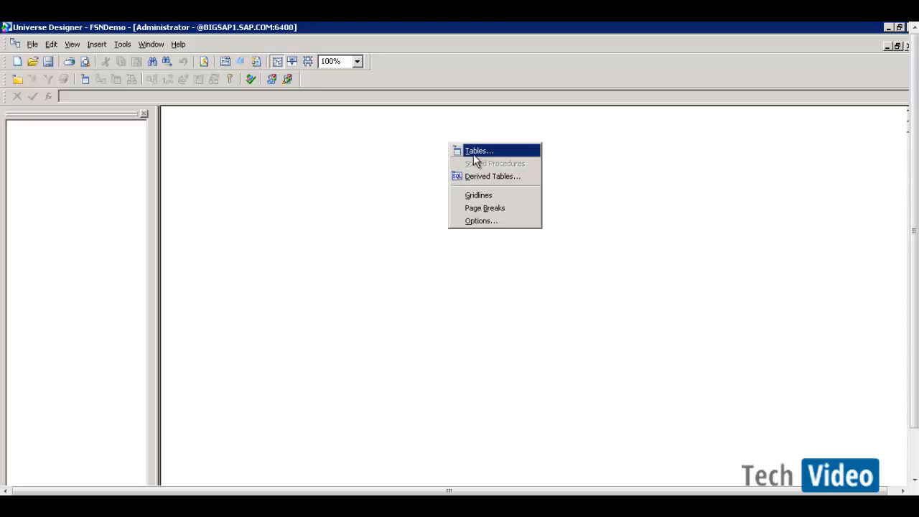
pyautogui.click(475, 153)
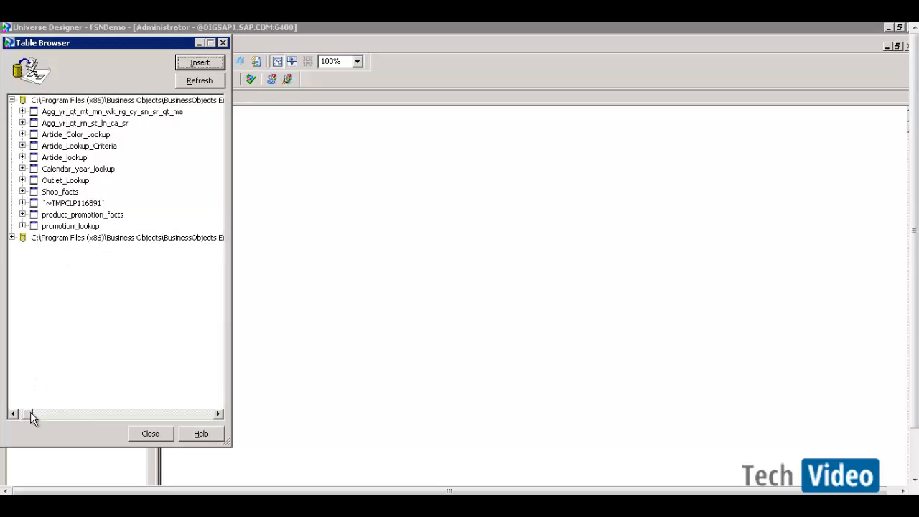
pyautogui.moveTo(26, 415); pyautogui.dragTo(3, 392)
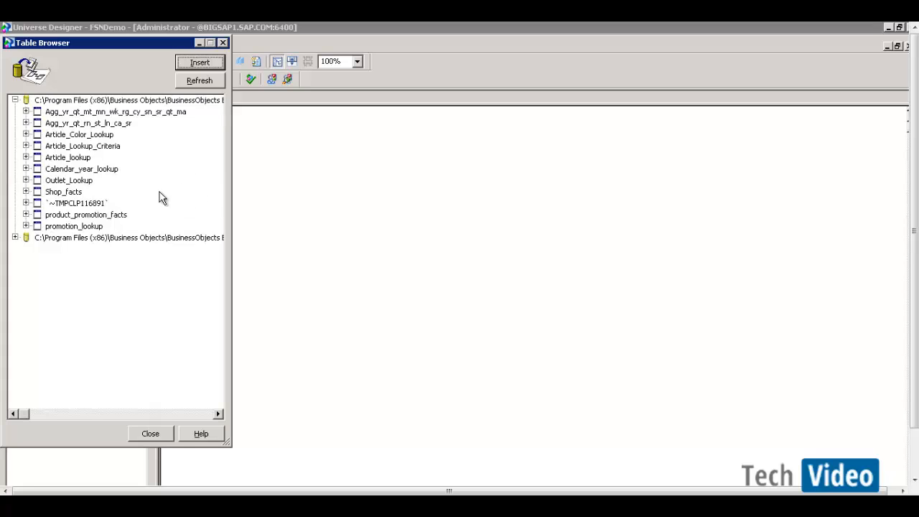
# Disable extracting joins with tables, detecting cardinalities in joins, and creating default classes and objects from tables in the database options
pyautogui.rightClick(449, 150)
pyautogui.click(489, 227)
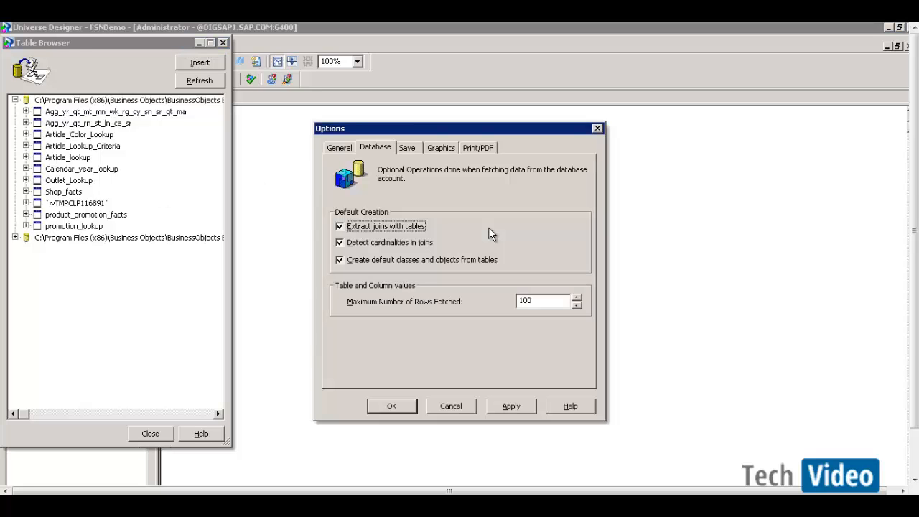
pyautogui.click(340, 226)
pyautogui.click(340, 242)
pyautogui.click(340, 260)
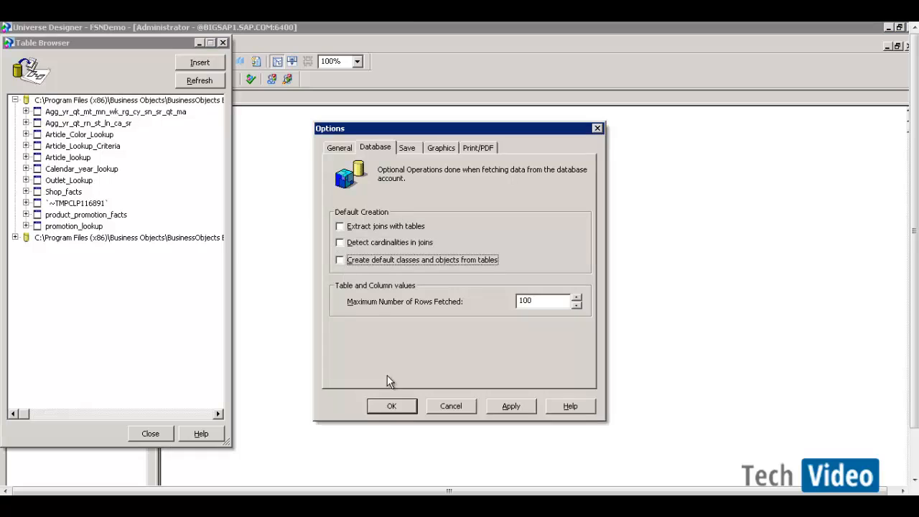
pyautogui.click(392, 406)
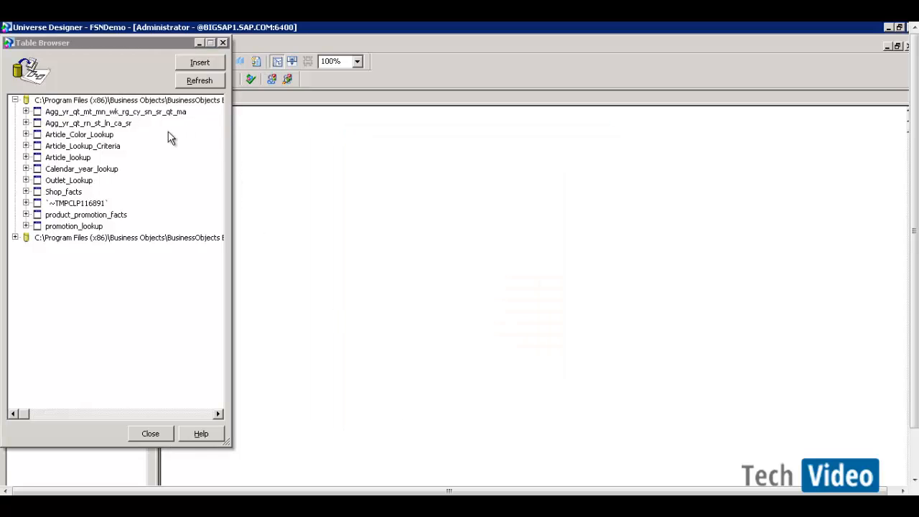
# Insert the Shop_facts, Outlet_Lookup, Calendar_year_lookup and Article_lookup tables into the universe structure and close the table browser
pyautogui.click(72, 193)
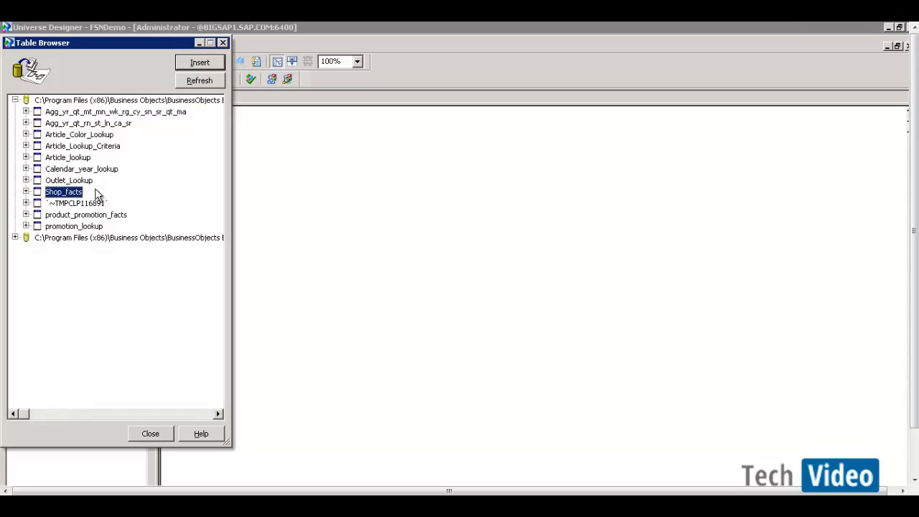
pyautogui.keyDown('ctrl'); pyautogui.click(71, 182); pyautogui.keyUp('ctrl')
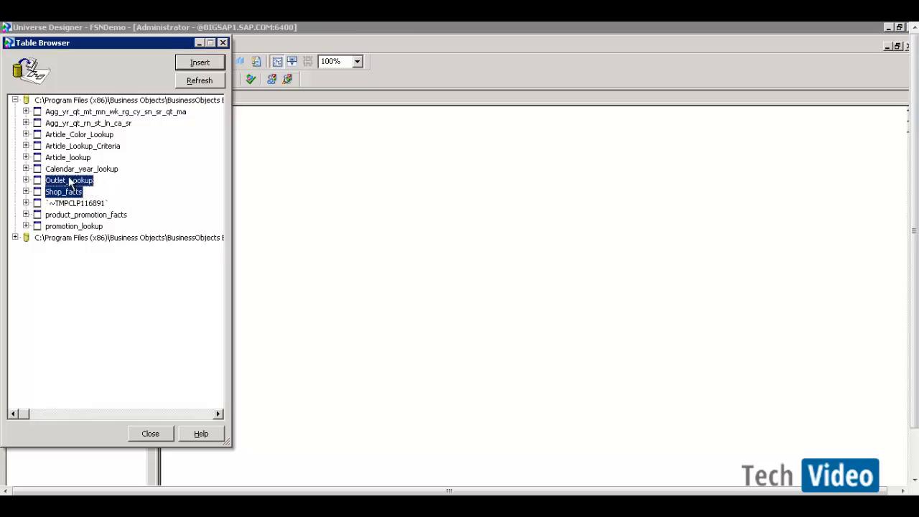
pyautogui.keyDown('ctrl'); pyautogui.click(68, 170); pyautogui.keyUp('ctrl')
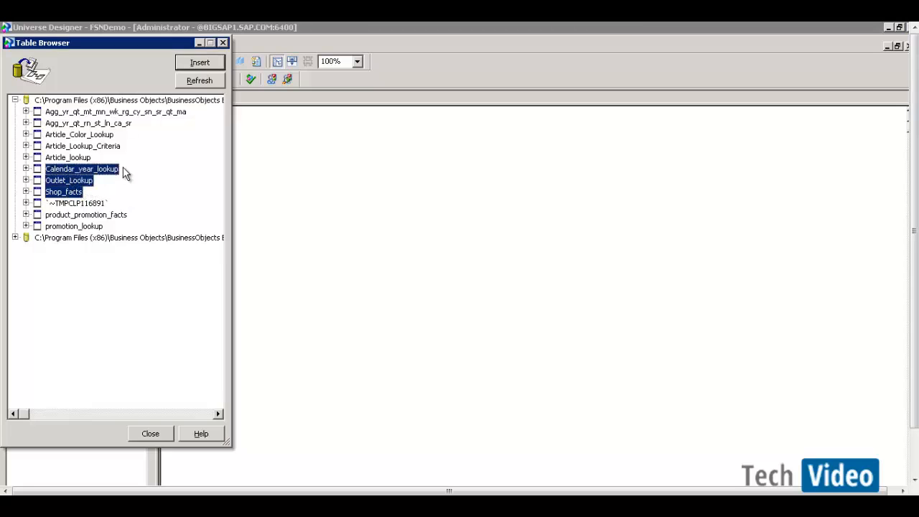
pyautogui.keyDown('ctrl'); pyautogui.click(68, 157); pyautogui.keyUp('ctrl')
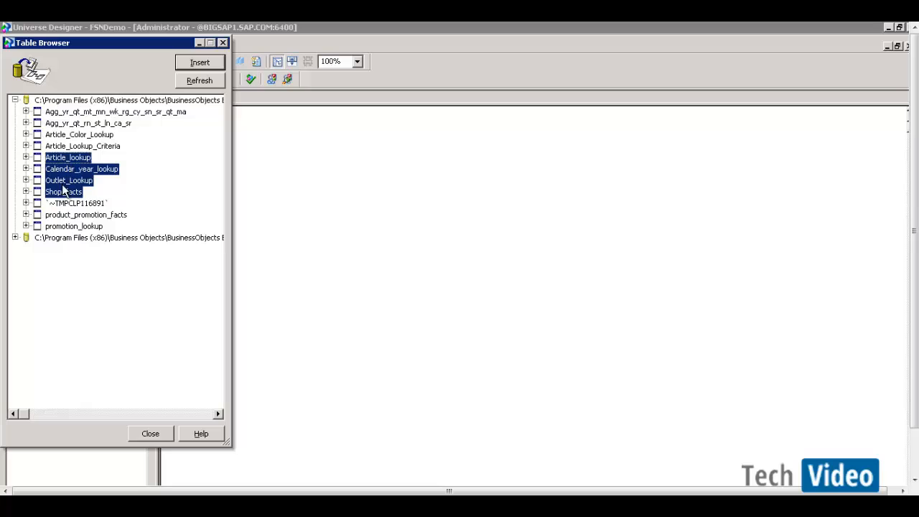
pyautogui.click(200, 63)
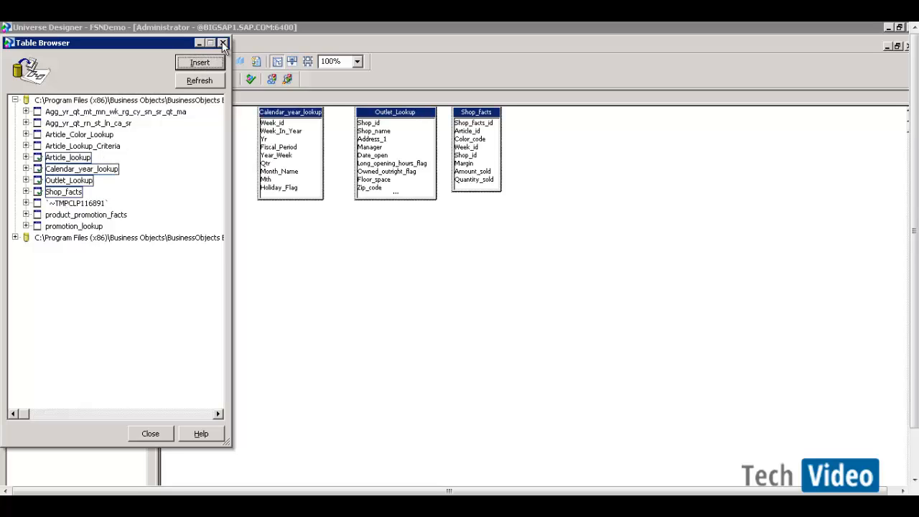
pyautogui.click(223, 44)
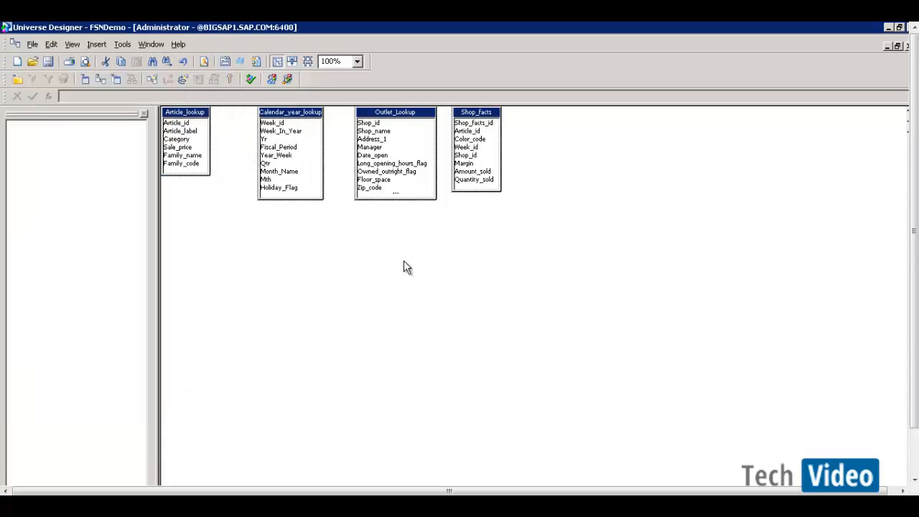
# Spread the tables apart in the structure, with Shop_facts in the middle and the three lookup tables around it
pyautogui.click(290, 237)
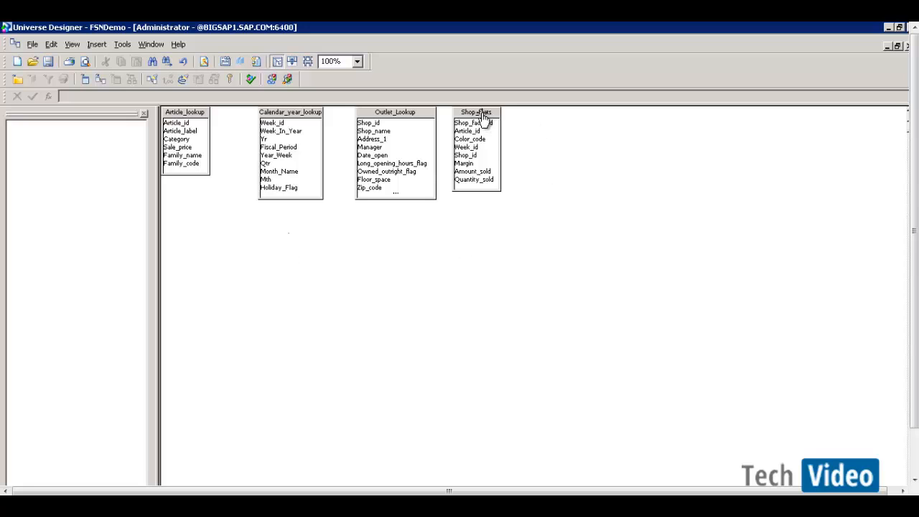
pyautogui.moveTo(486, 121); pyautogui.dragTo(359, 241)
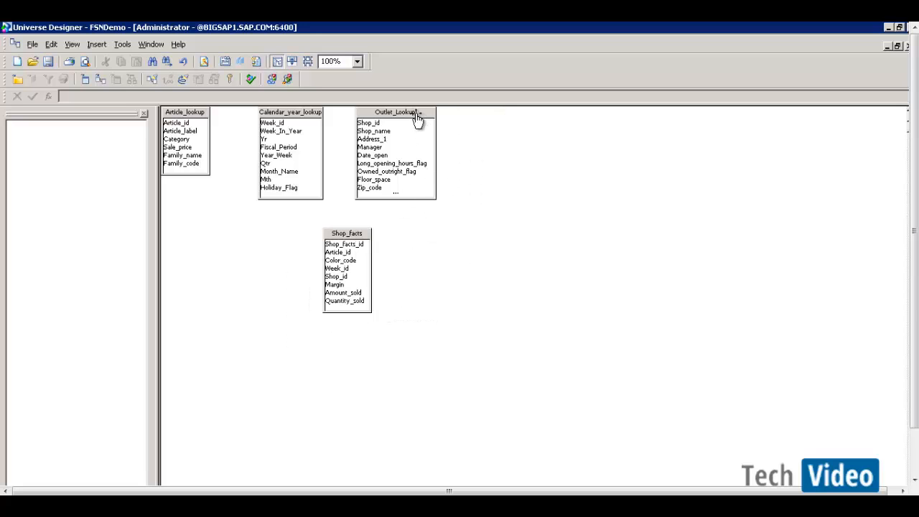
pyautogui.moveTo(422, 122); pyautogui.dragTo(594, 156)
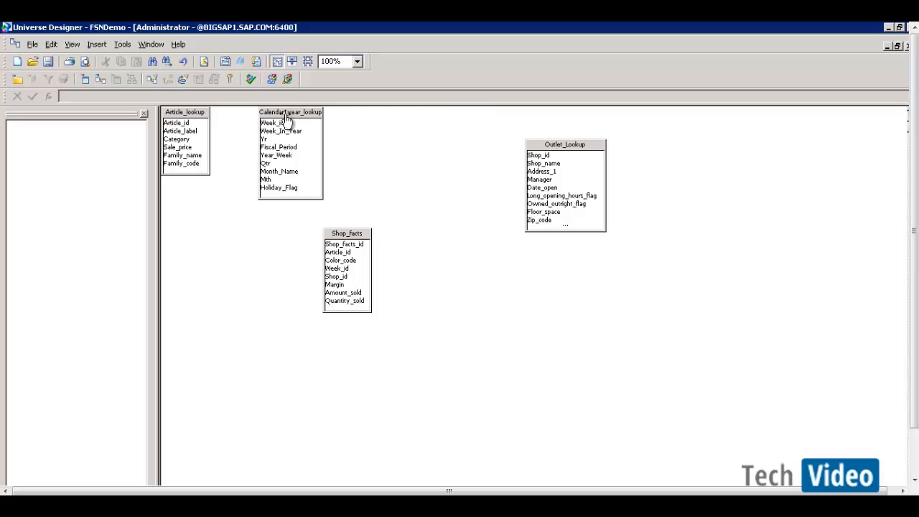
pyautogui.moveTo(274, 140); pyautogui.dragTo(203, 280)
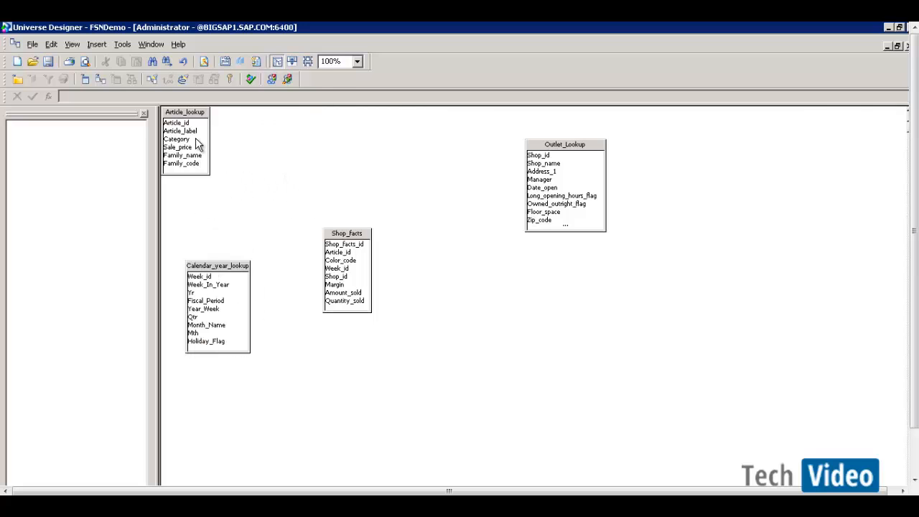
pyautogui.moveTo(190, 119); pyautogui.dragTo(287, 128)
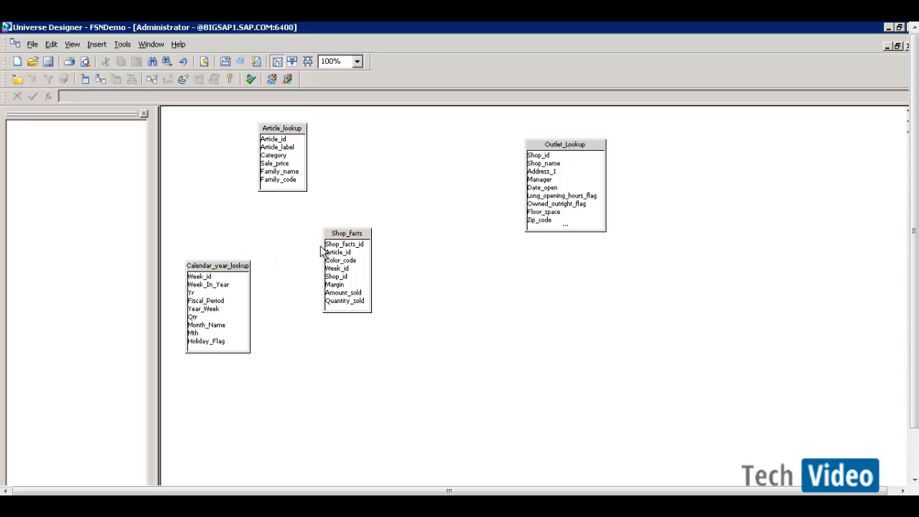
pyautogui.moveTo(341, 234); pyautogui.dragTo(398, 257)
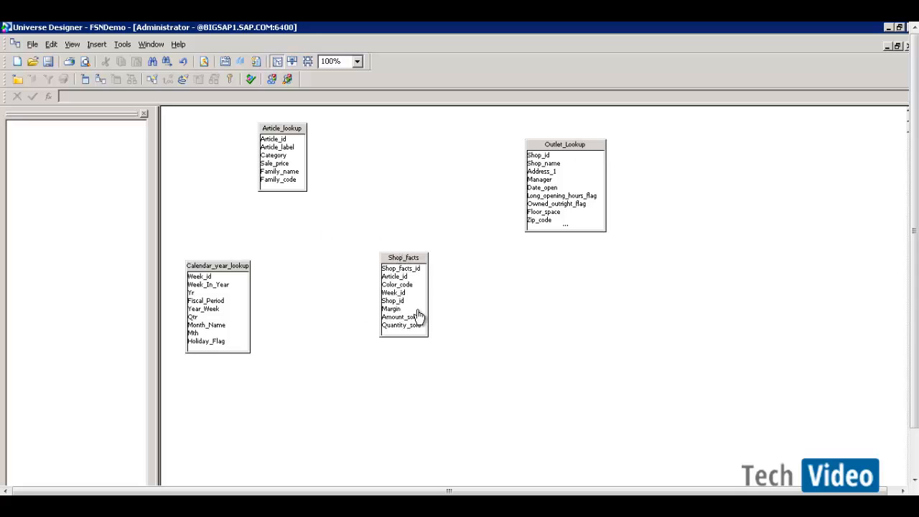
pyautogui.click(402, 267)
pyautogui.click(195, 267)
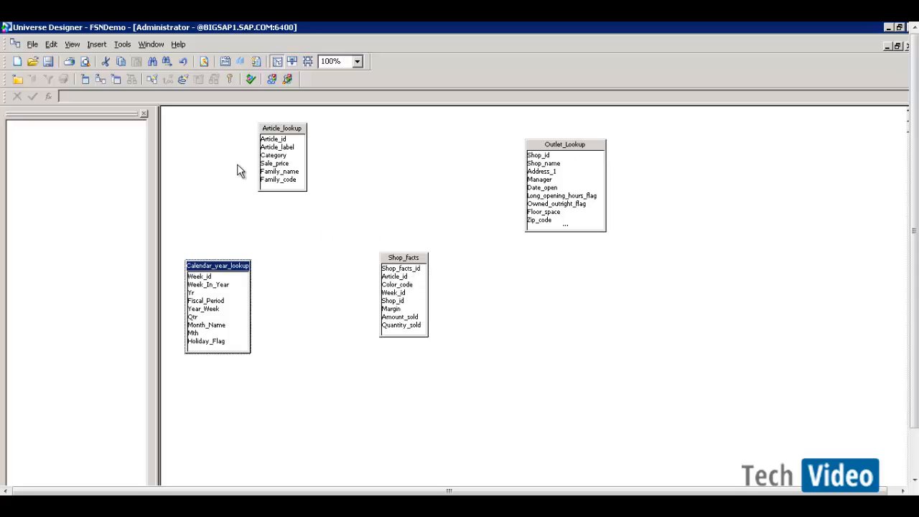
pyautogui.click(257, 120)
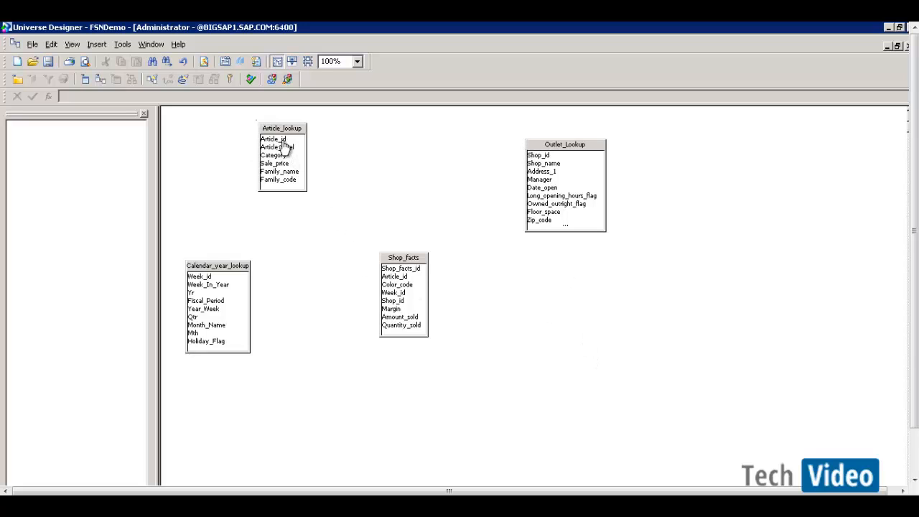
# Join Article_lookup, Calendar_year_lookup and Outlet_Lookup to Shop_facts on Article_id, Week_id and Shop_id respectively, and auto-arrange the tables
pyautogui.moveTo(284, 141); pyautogui.dragTo(382, 278)
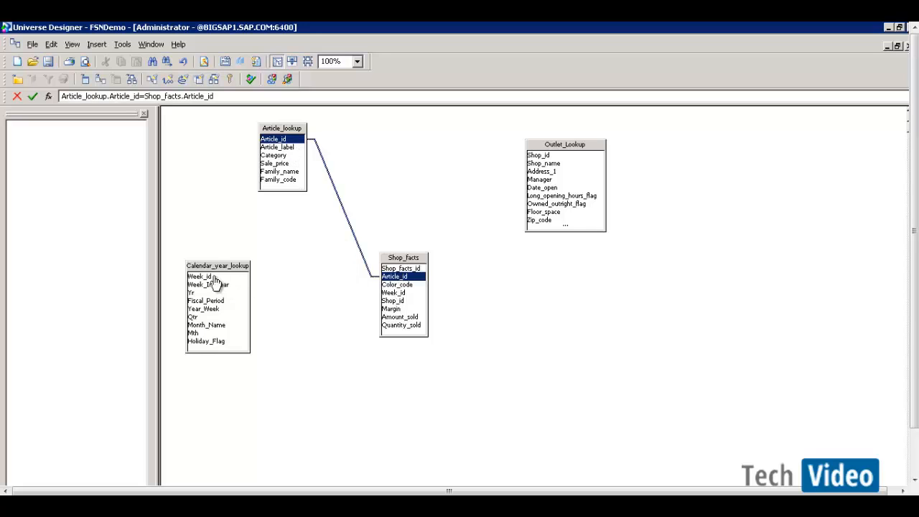
pyautogui.moveTo(207, 277); pyautogui.dragTo(378, 296)
pyautogui.moveTo(544, 158); pyautogui.dragTo(437, 302)
pyautogui.click(491, 339)
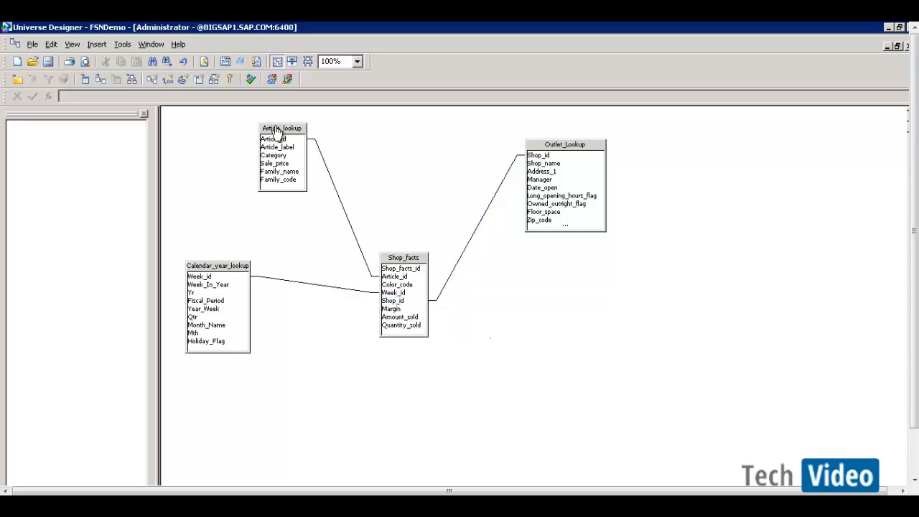
pyautogui.click(307, 61)
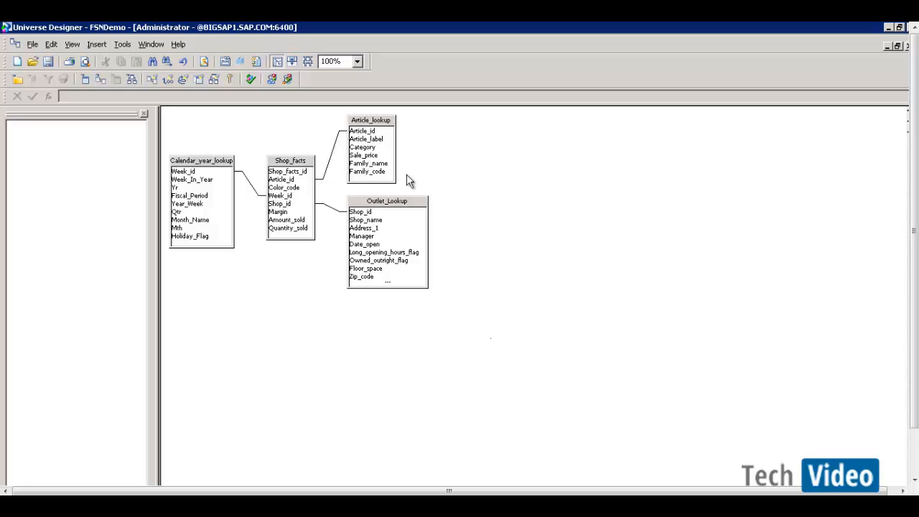
# Open the join between Shop_facts and Article_lookup for editing and examine its expression and the available comparison operators
pyautogui.doubleClick(334, 156)
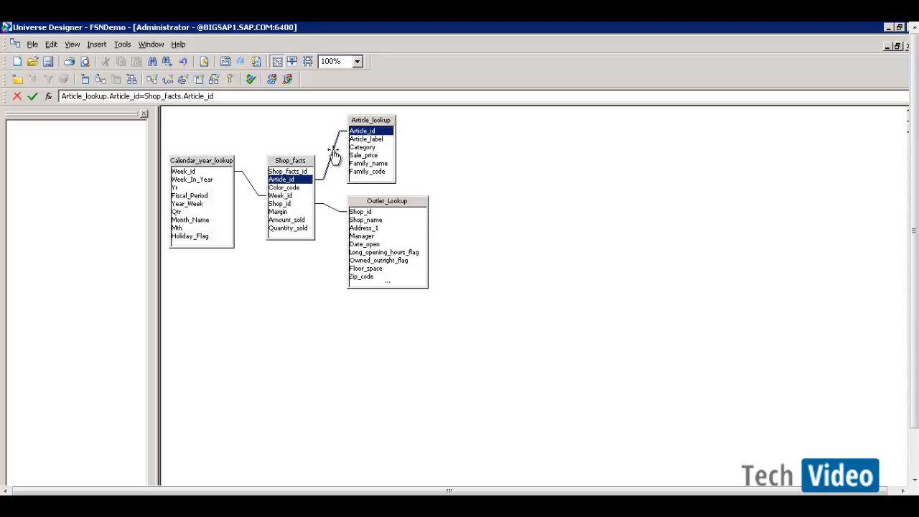
pyautogui.moveTo(675, 153); pyautogui.dragTo(514, 67)
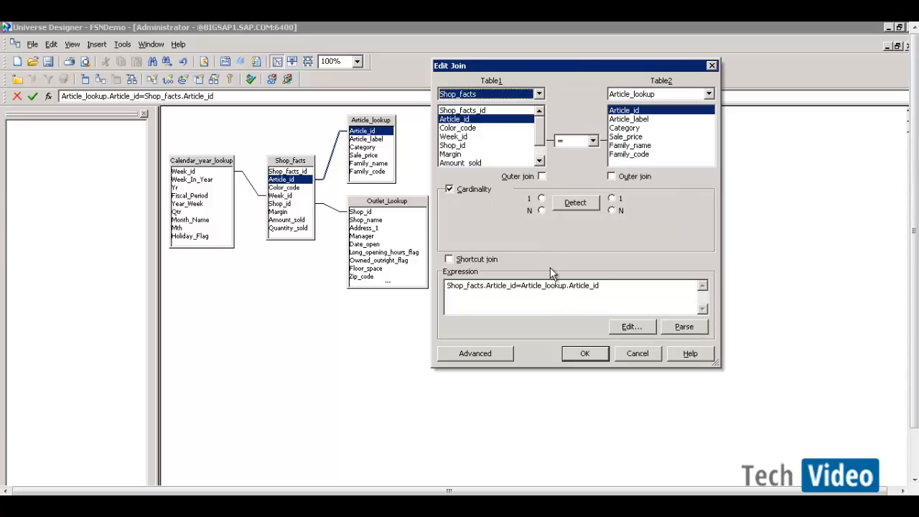
pyautogui.moveTo(598, 285); pyautogui.dragTo(441, 285)
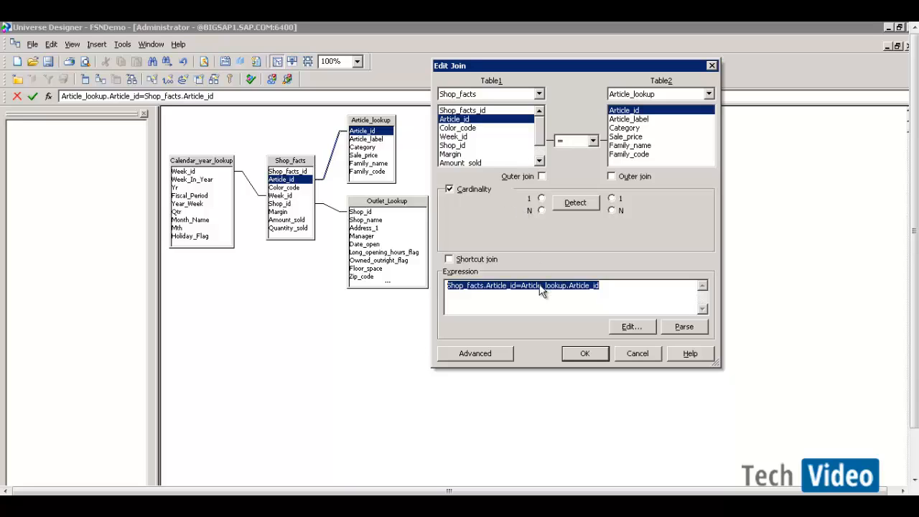
pyautogui.click(518, 298)
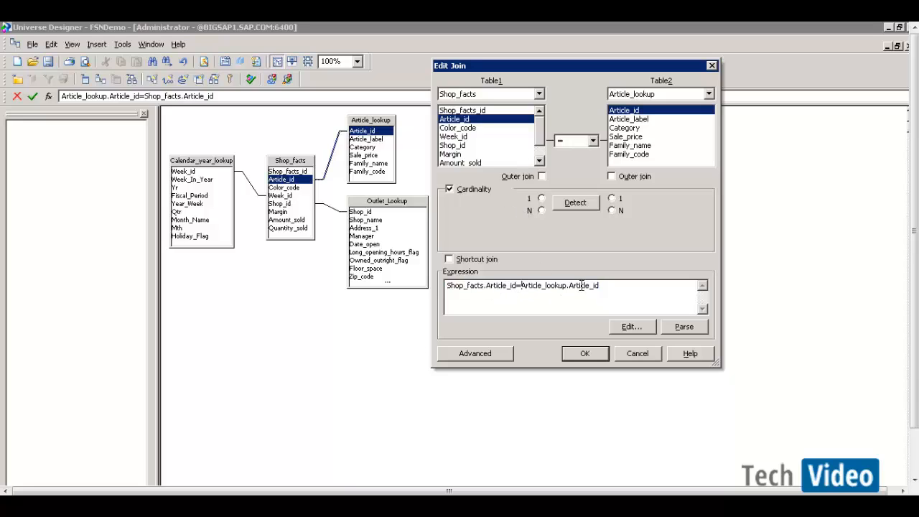
pyautogui.moveTo(602, 287); pyautogui.dragTo(426, 288)
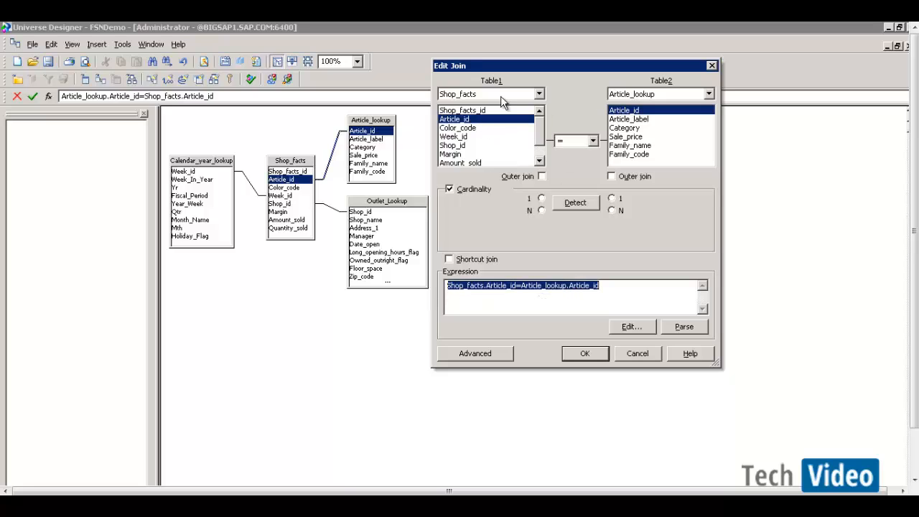
pyautogui.click(593, 141)
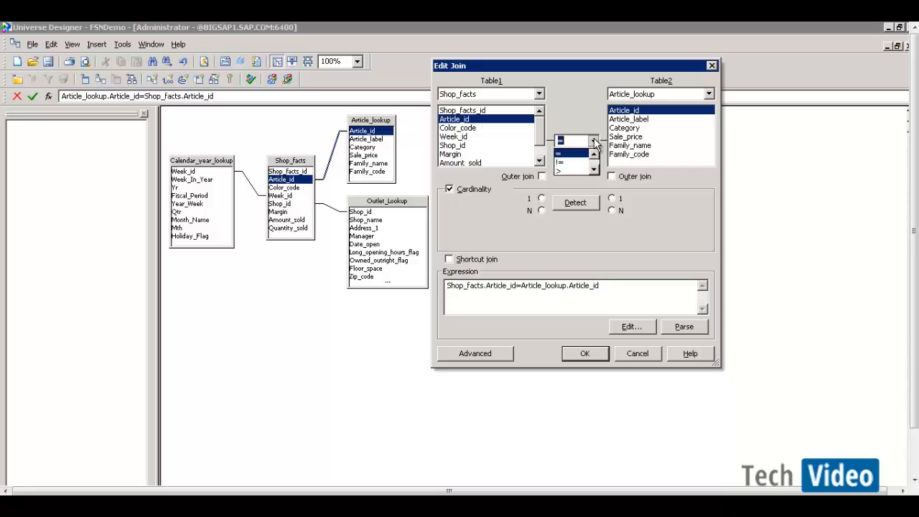
pyautogui.click(593, 171)
pyautogui.click(593, 170)
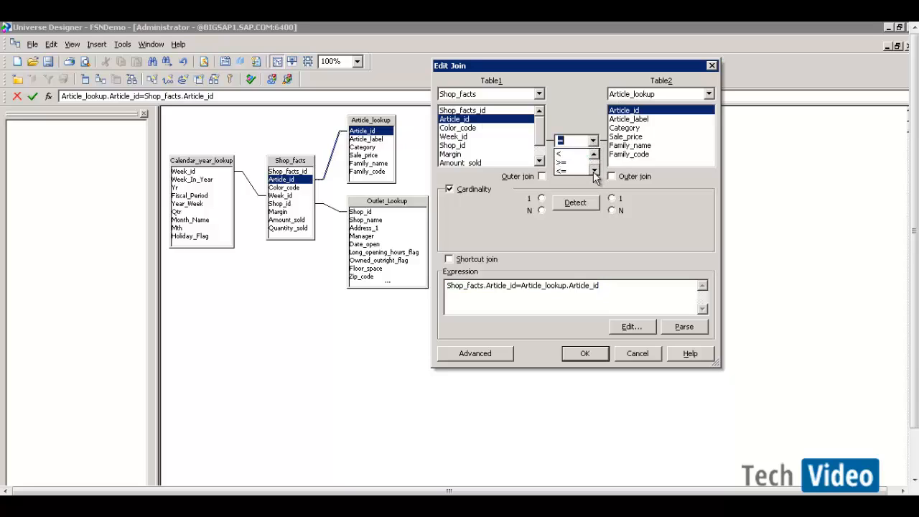
pyautogui.click(681, 178)
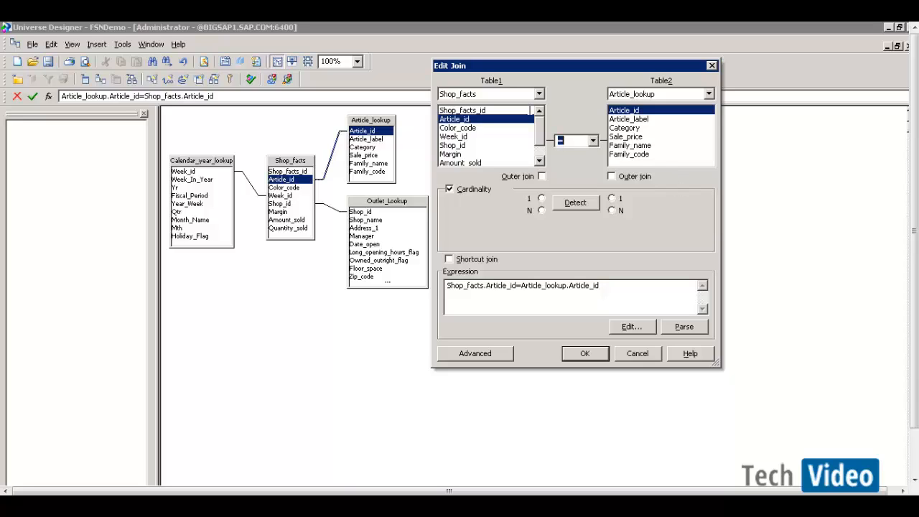
# Try the outer join option on the Article_lookup and Shop_facts sides of the join
pyautogui.click(611, 176)
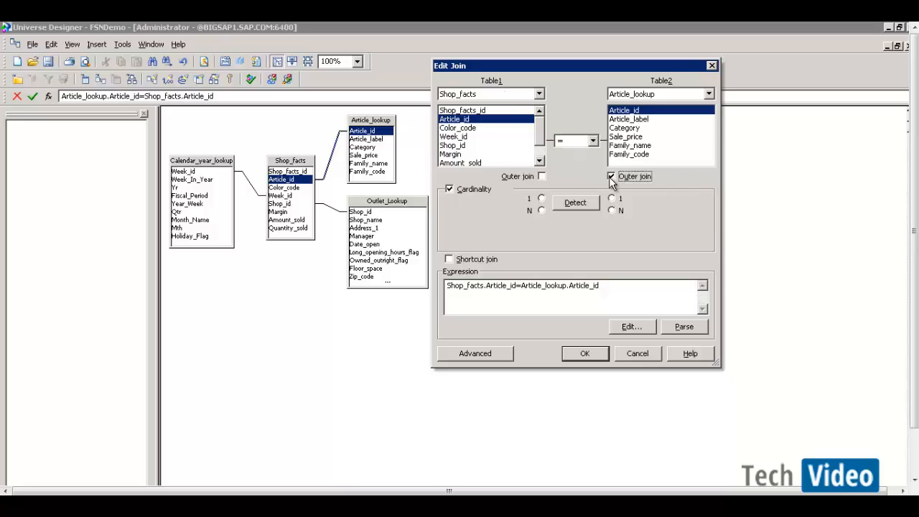
pyautogui.click(542, 177)
pyautogui.click(542, 178)
# Detect the cardinality of the join between Shop_facts and Article_lookup and apply the join settings
pyautogui.click(573, 204)
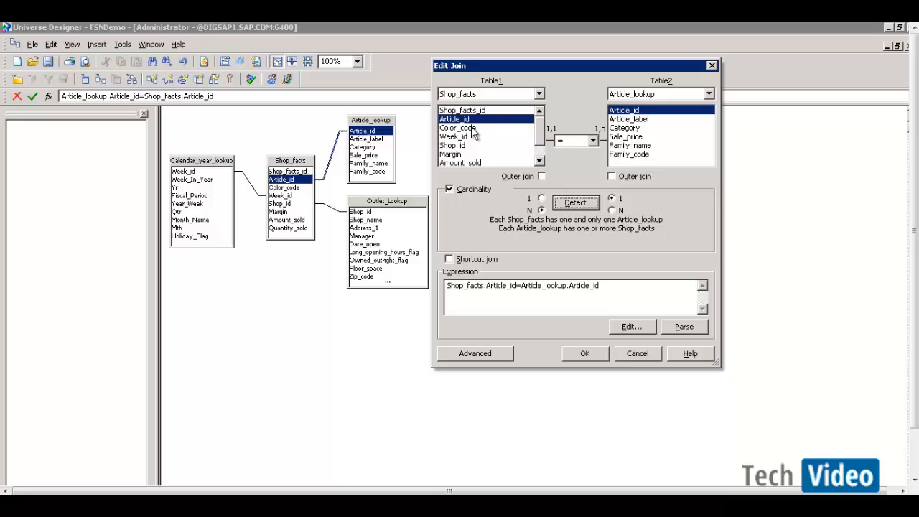
pyautogui.click(585, 353)
pyautogui.click(306, 292)
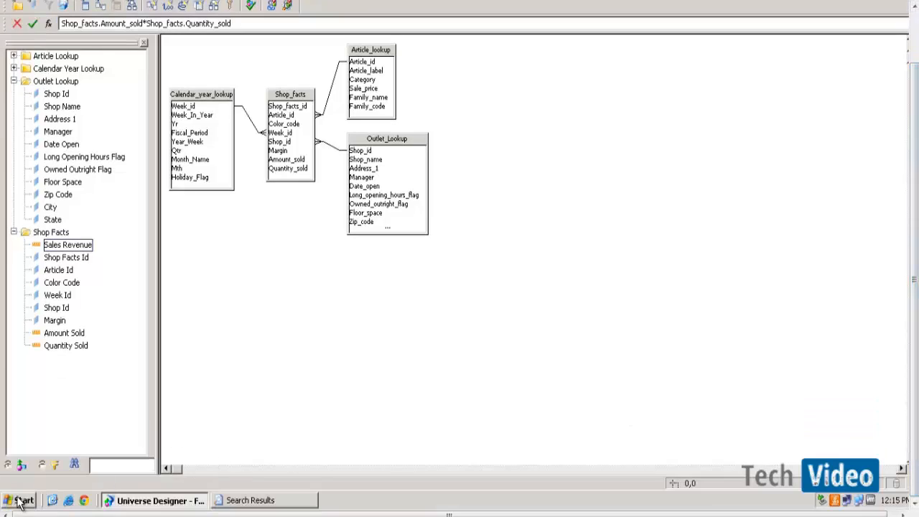
# Launch Web Intelligence Rich Client and log on to the bigsap1 system by entering the account password
pyautogui.click(24, 497)
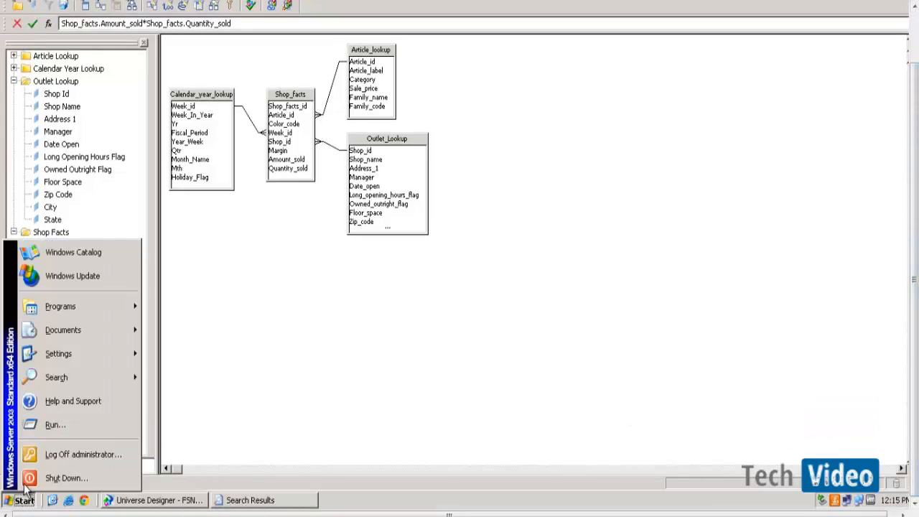
pyautogui.moveTo(88, 306)
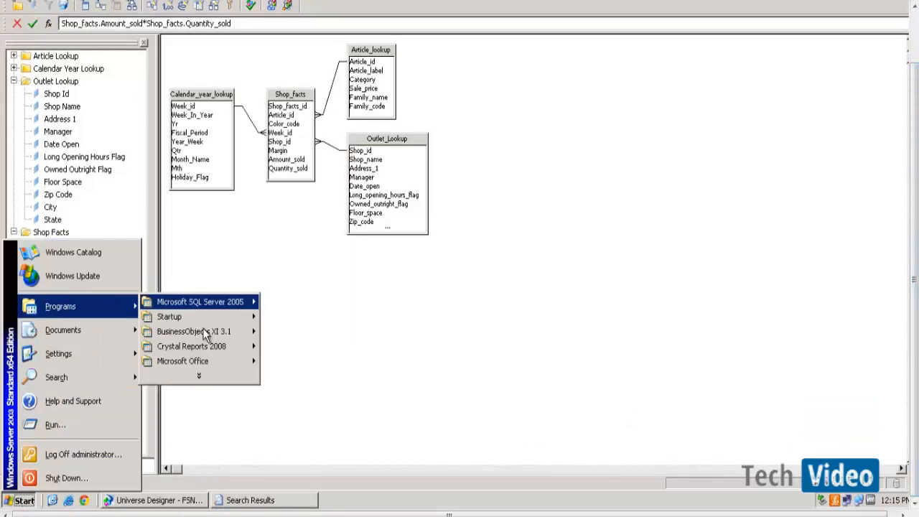
pyautogui.moveTo(206, 333)
pyautogui.moveTo(340, 348)
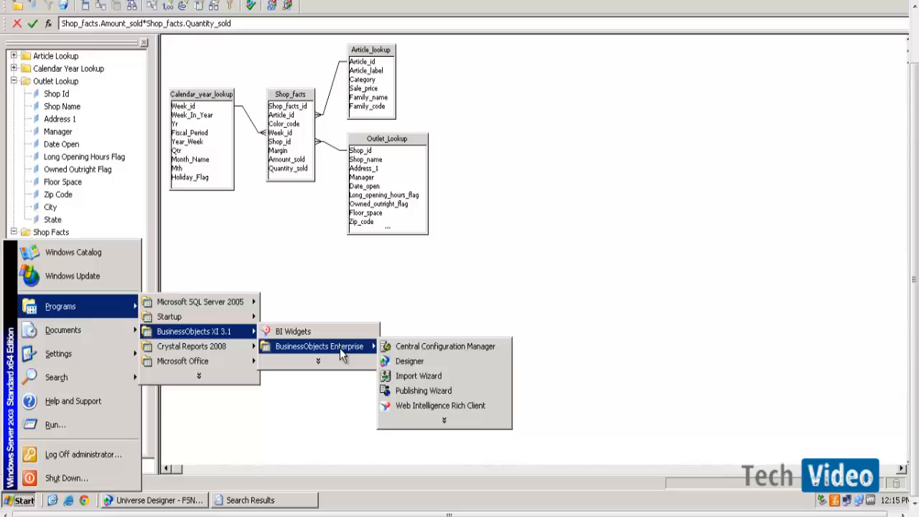
pyautogui.click(433, 406)
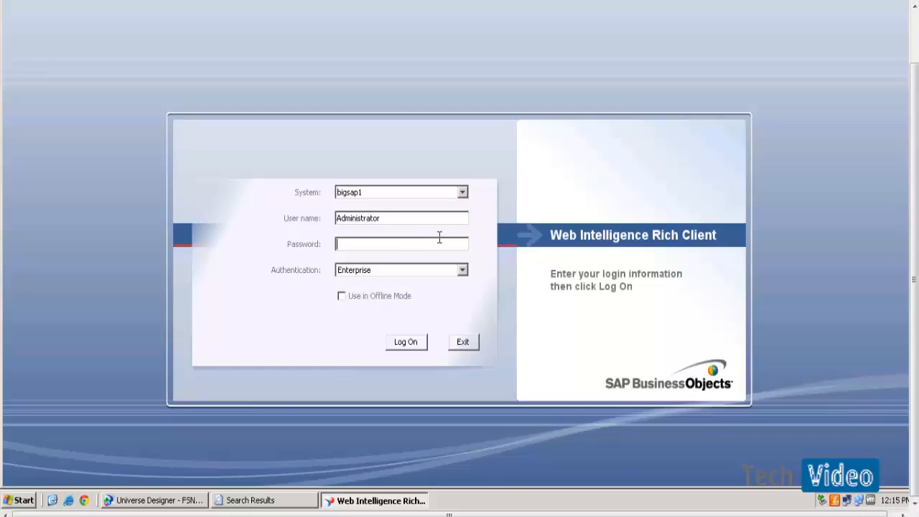
pyautogui.write('*********')
pyautogui.press('Return')
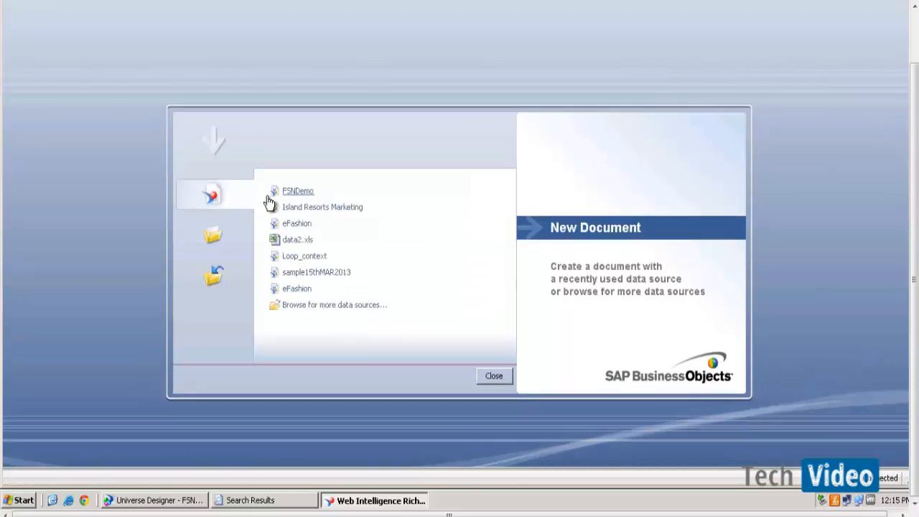
# Create a document from the FSNDemo universe and add Shop Name and Yr to the result objects, with Yr first
pyautogui.click(298, 193)
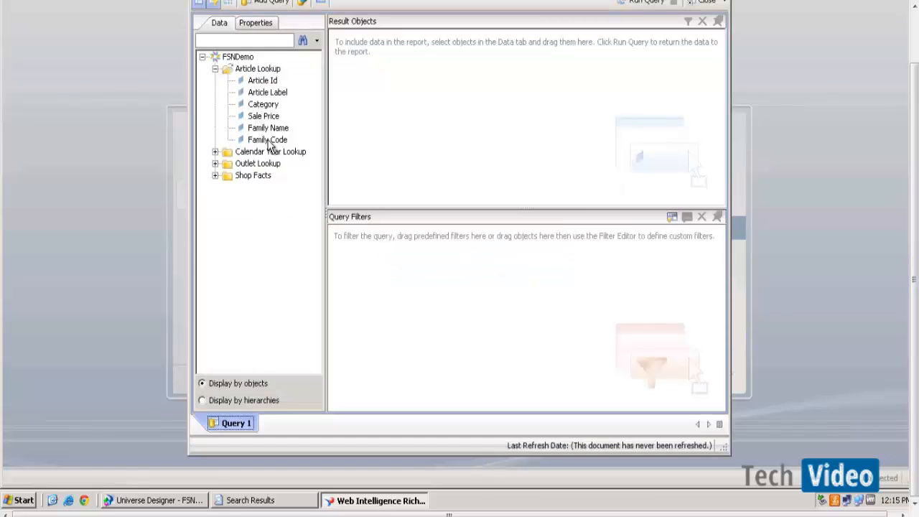
pyautogui.click(216, 163)
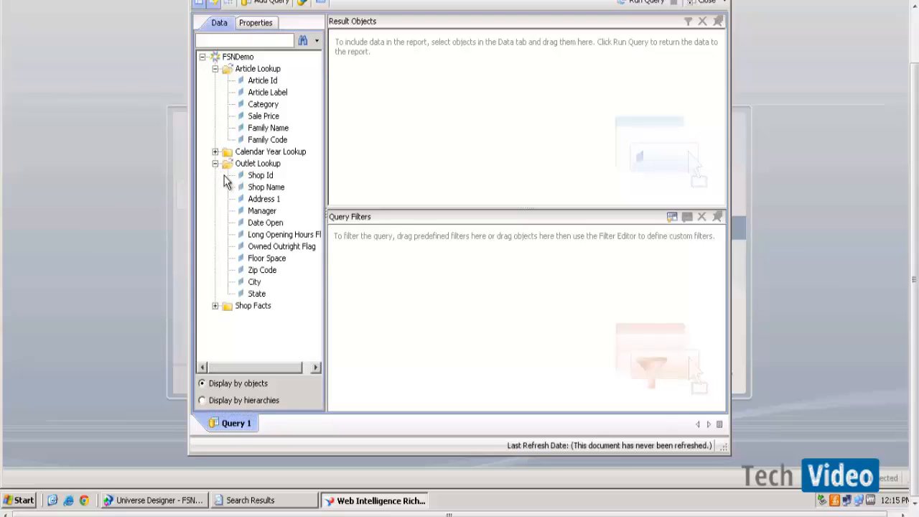
pyautogui.moveTo(260, 190); pyautogui.dragTo(379, 159)
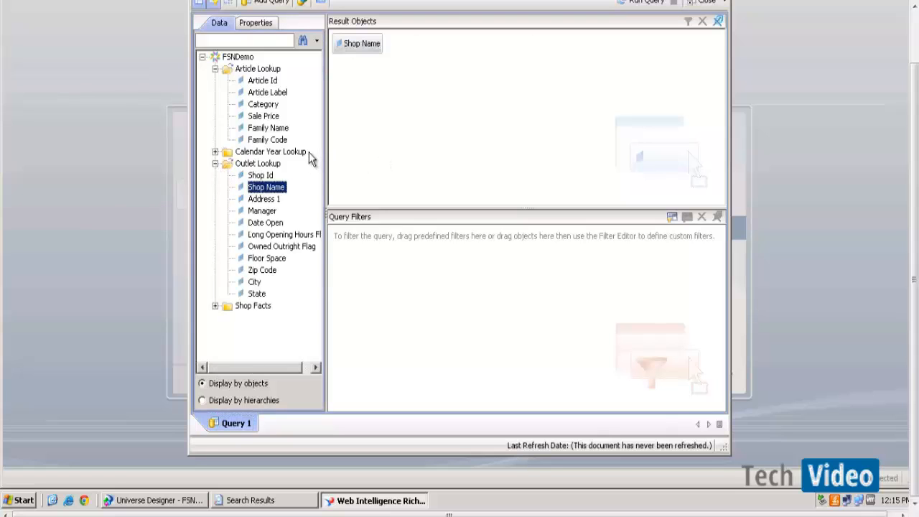
pyautogui.click(215, 152)
pyautogui.moveTo(251, 187); pyautogui.dragTo(333, 58)
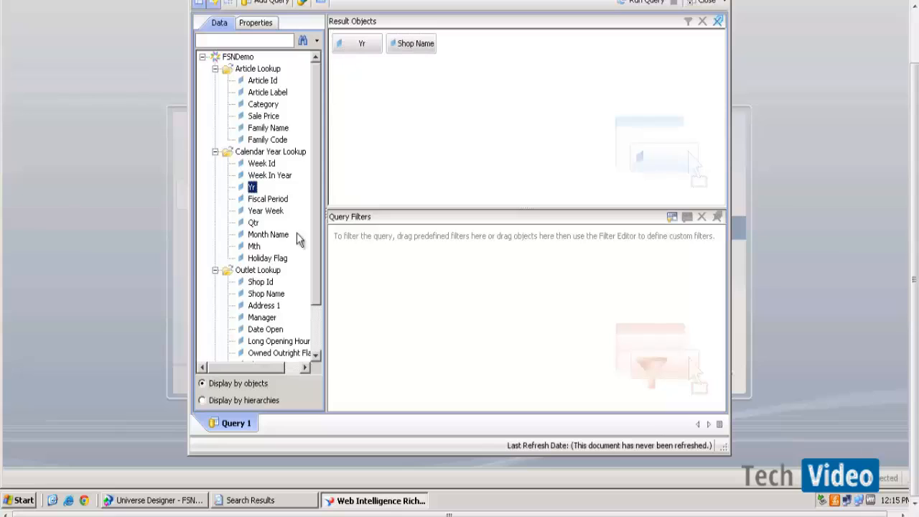
# Add State from Outlet Lookup and Sales Revenue from Shop Facts to the result objects after Shop Name
pyautogui.click(264, 296)
pyautogui.scroll(-2, 264, 298)
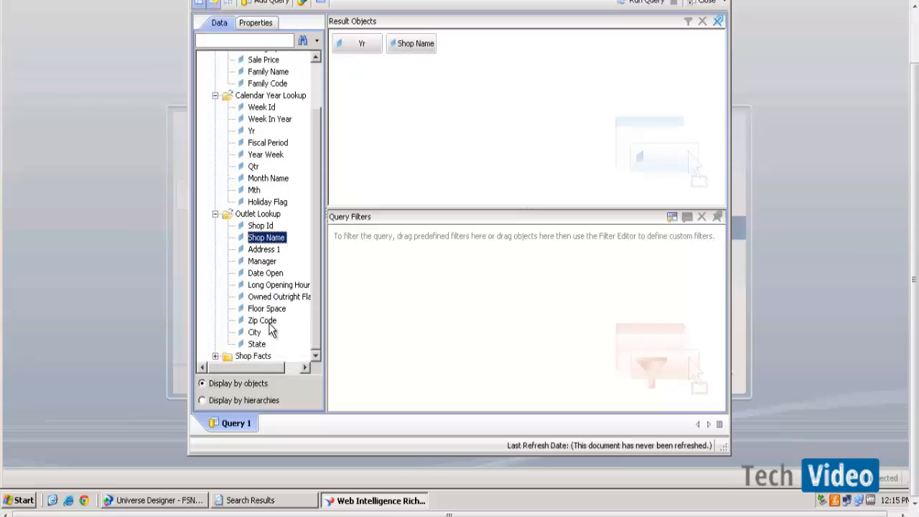
pyautogui.moveTo(256, 344); pyautogui.dragTo(449, 114)
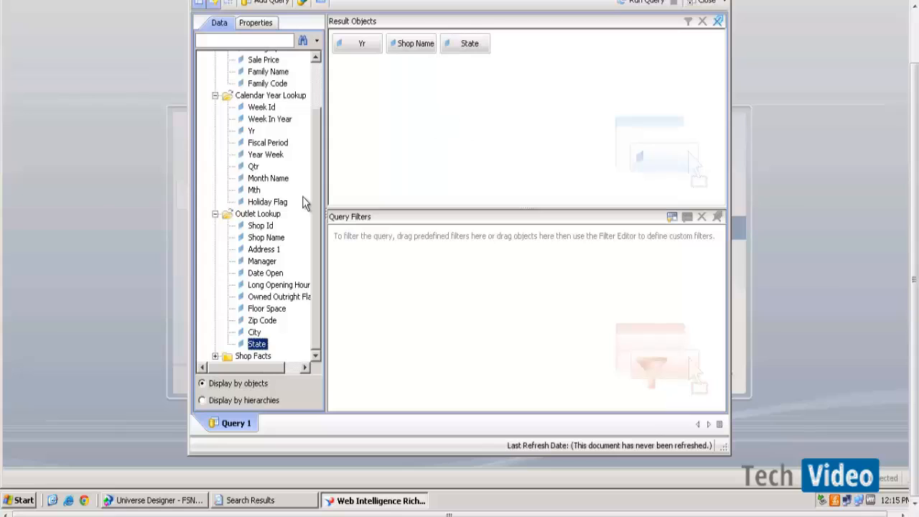
pyautogui.click(216, 356)
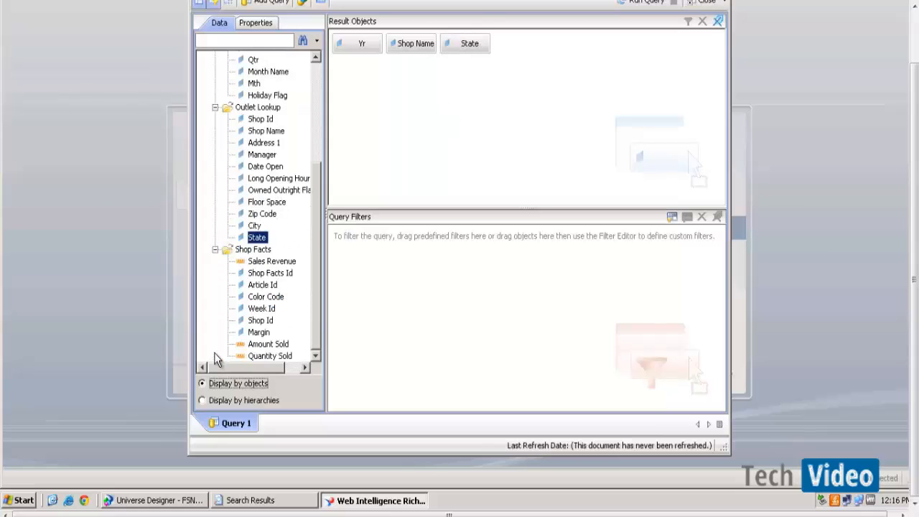
pyautogui.moveTo(273, 261); pyautogui.dragTo(576, 78)
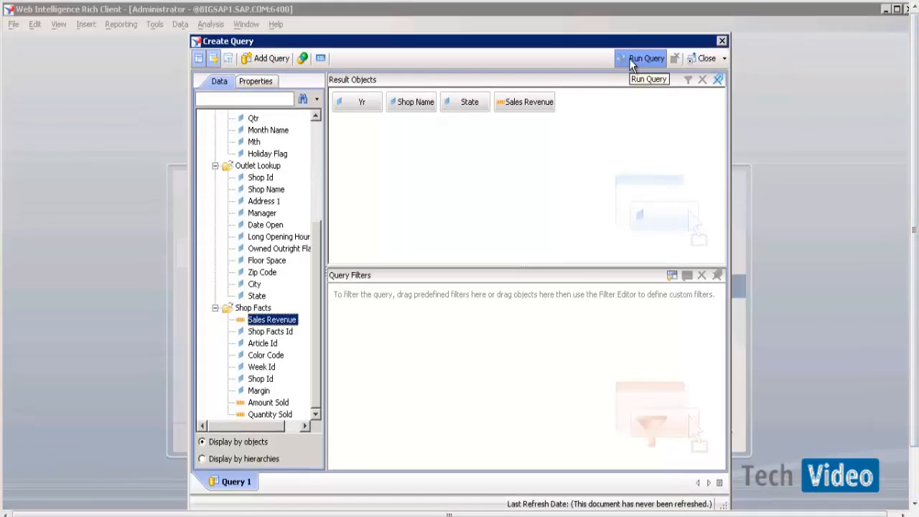
# Run the query and review the report's sales revenue by year, shop and state
pyautogui.click(629, 58)
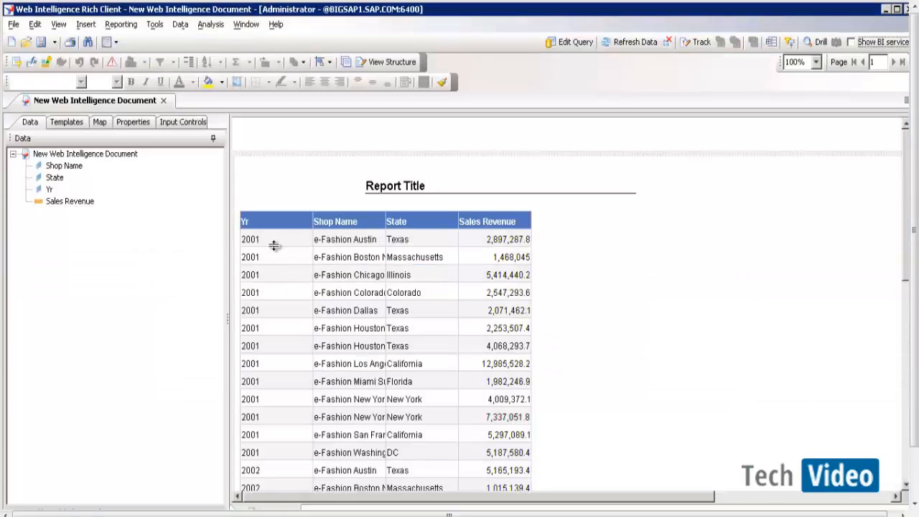
pyautogui.scroll(-10, 609, 309)
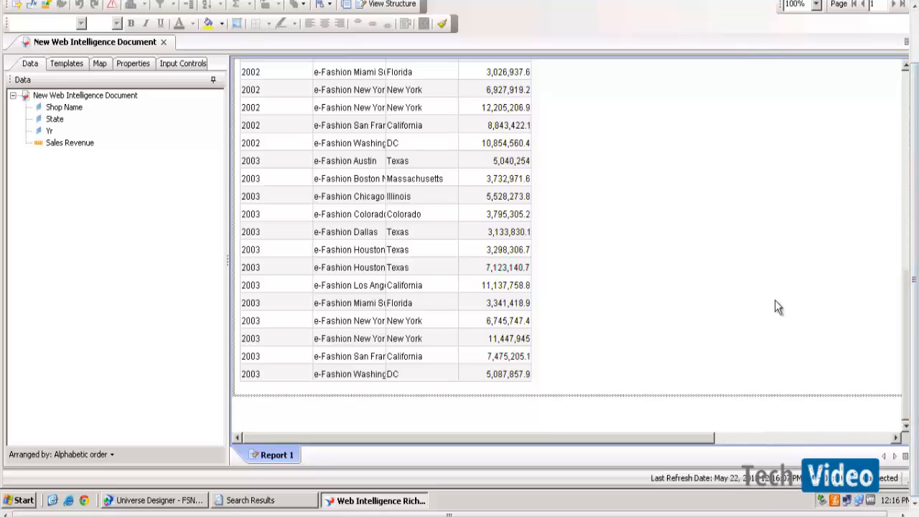
pyautogui.scroll(10, 774, 302)
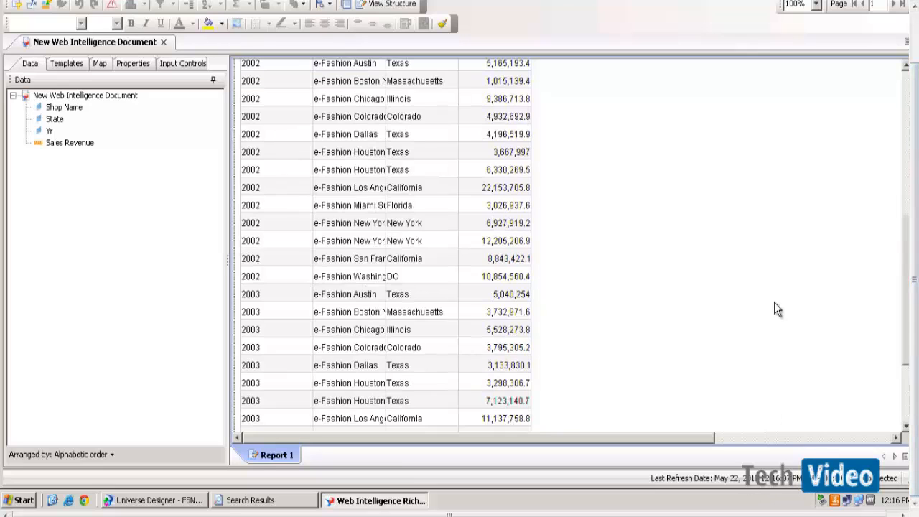